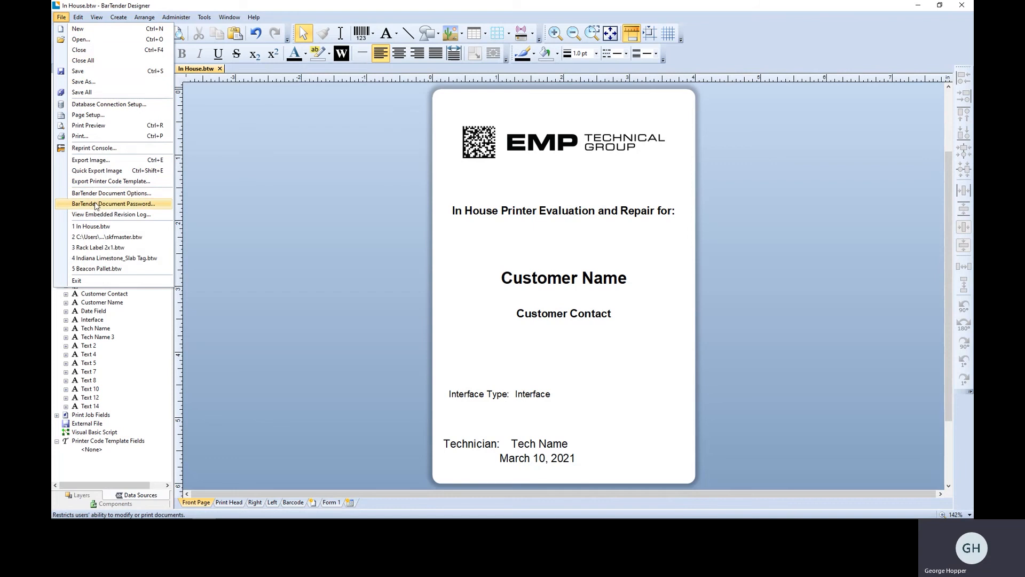
# Set and confirm a new BarTender document password with the password hint "Company".
pyautogui.click(96, 205)
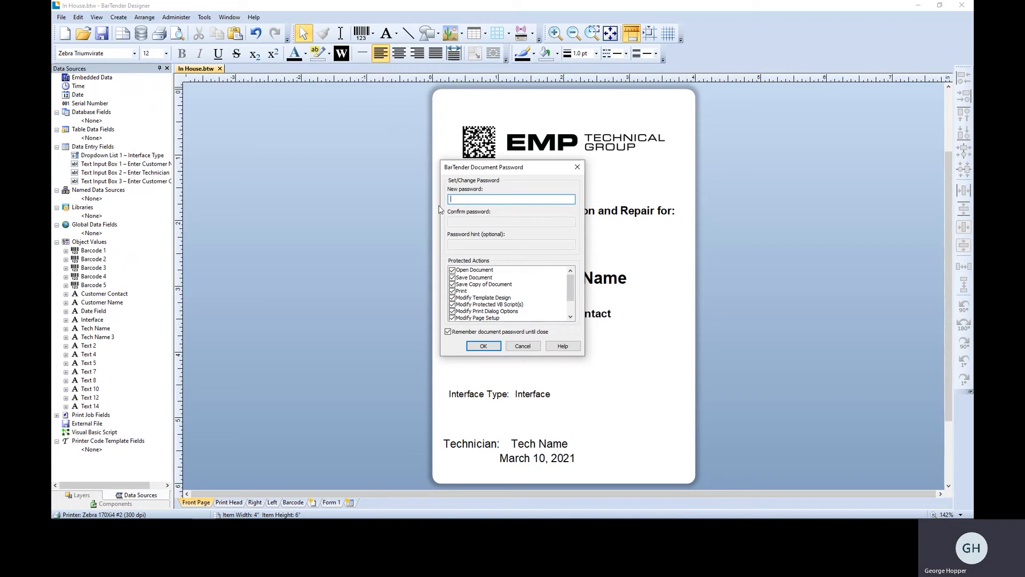
pyautogui.write('p')
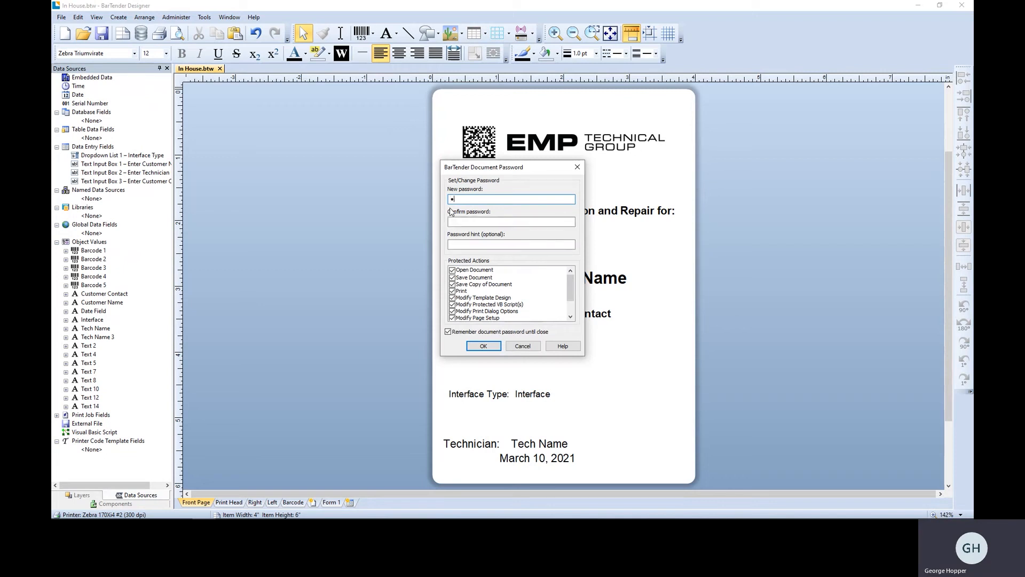
pyautogui.write('asswp')
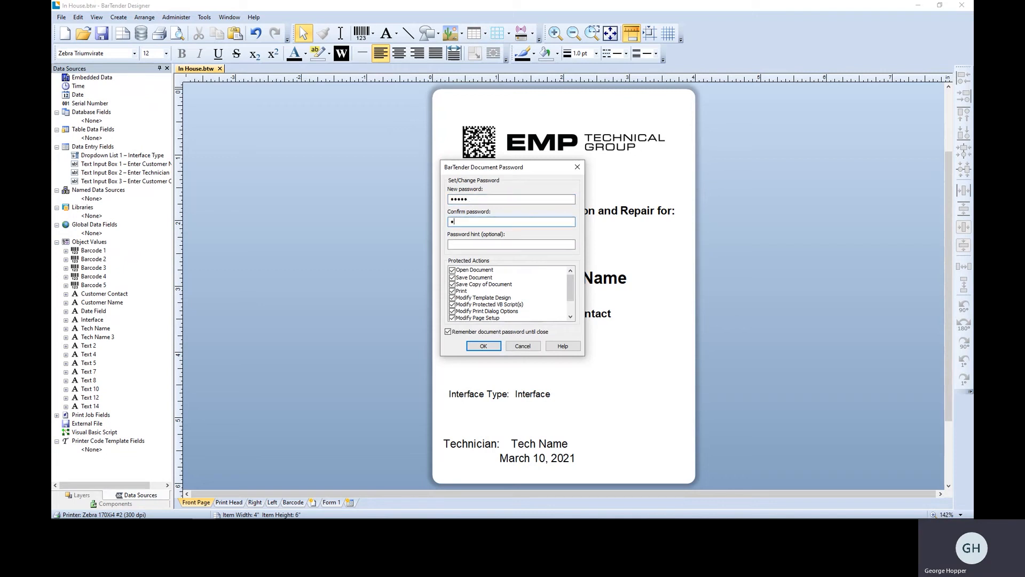
pyautogui.write('assw')
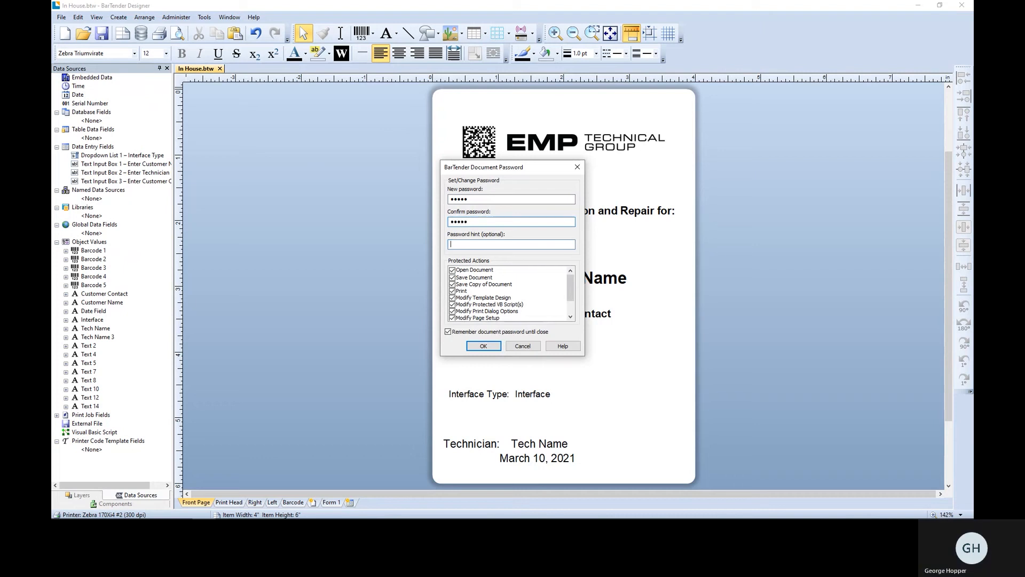
pyautogui.press('Tab')
pyautogui.write('Company')
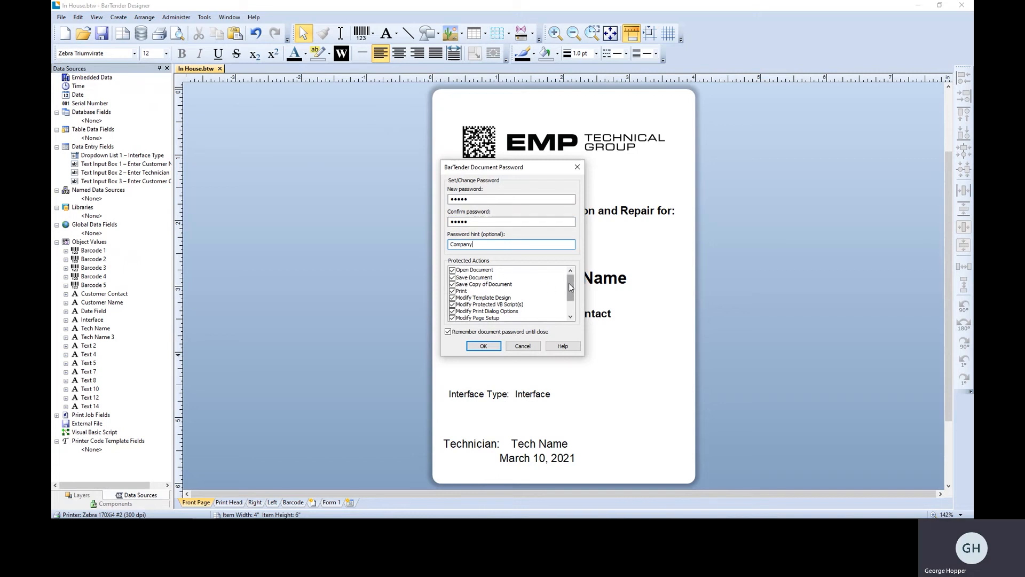
# Exclude Open Document, Save Document and Print from the password-protected actions, apply the protection and save the document despite the version warning.
pyautogui.moveTo(569, 283)
pyautogui.mouseDown()
pyautogui.moveTo(569, 298)
pyautogui.moveTo(571, 278)
pyautogui.mouseUp()
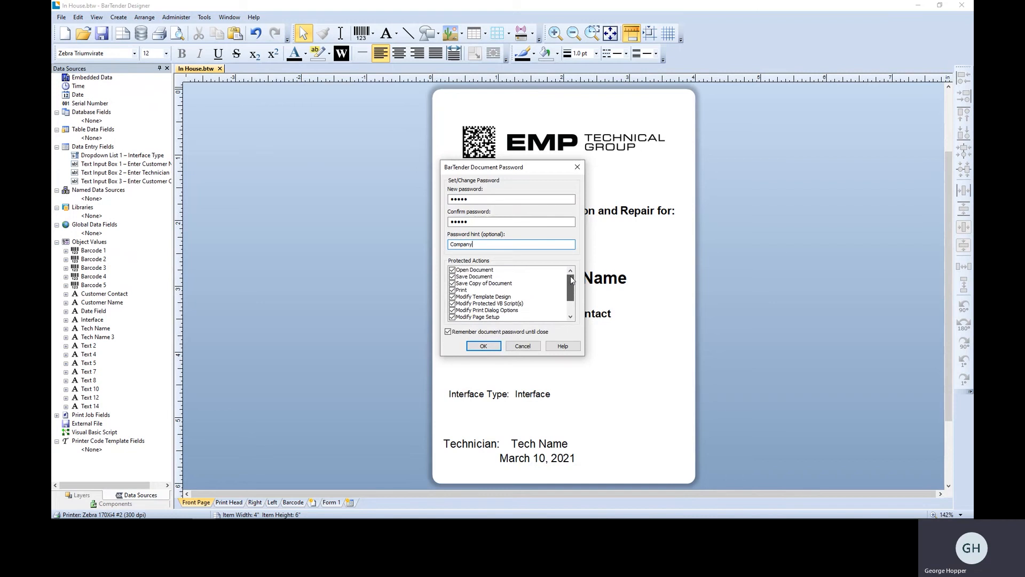
pyautogui.click(453, 270)
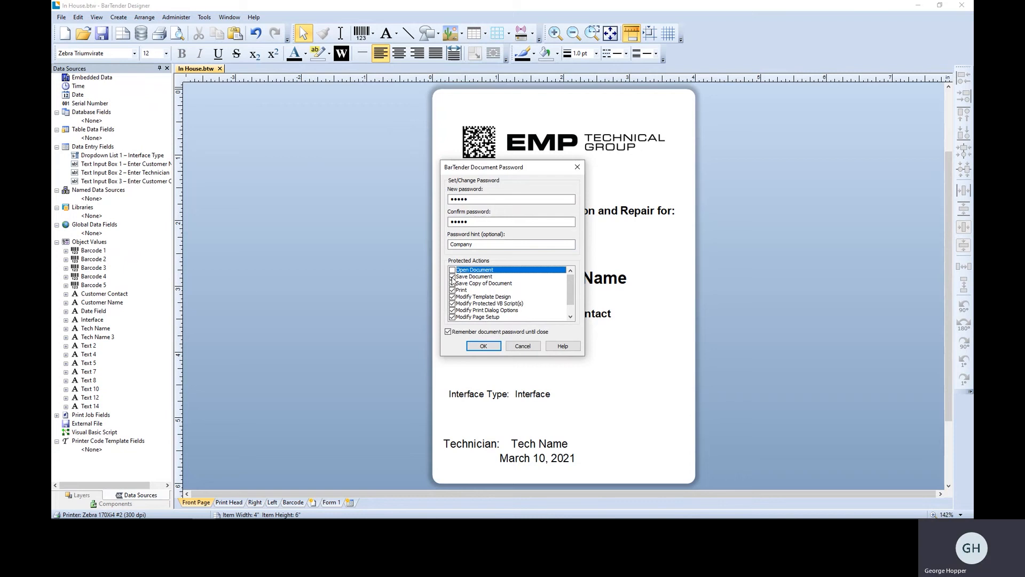
pyautogui.click(452, 277)
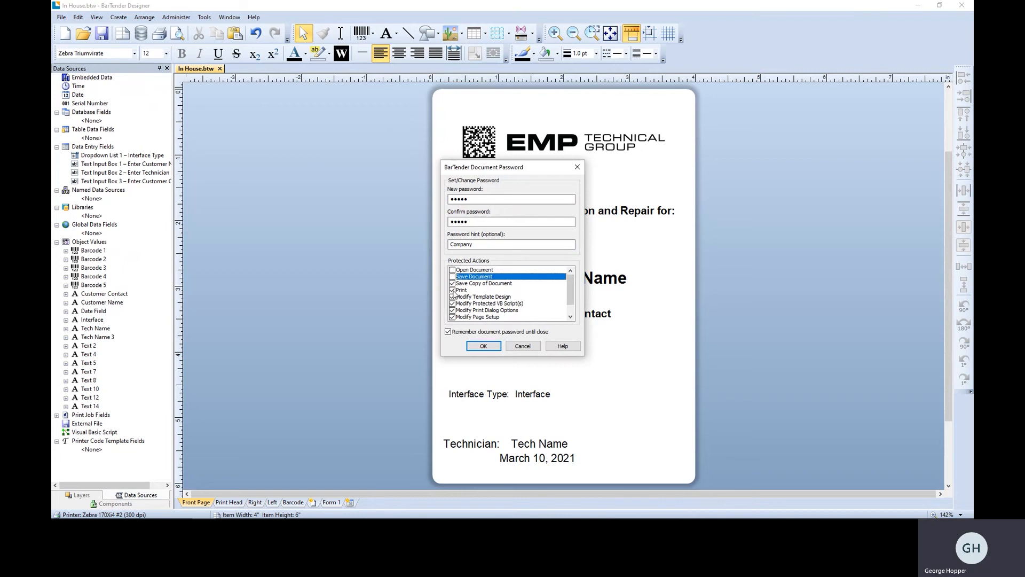
pyautogui.click(452, 290)
pyautogui.click(452, 290)
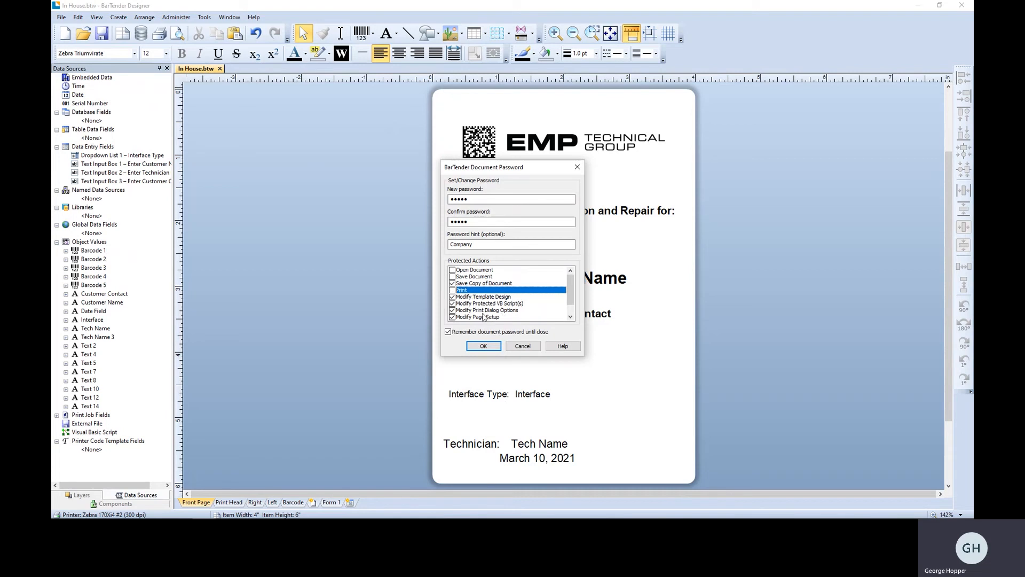
pyautogui.scroll(-2, 531, 306)
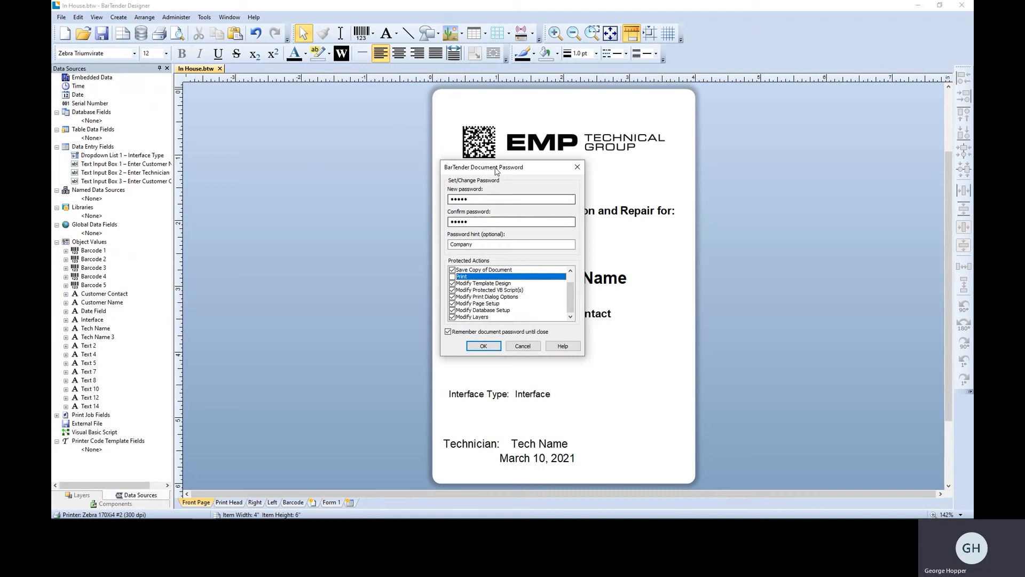
pyautogui.moveTo(498, 168); pyautogui.dragTo(315, 142)
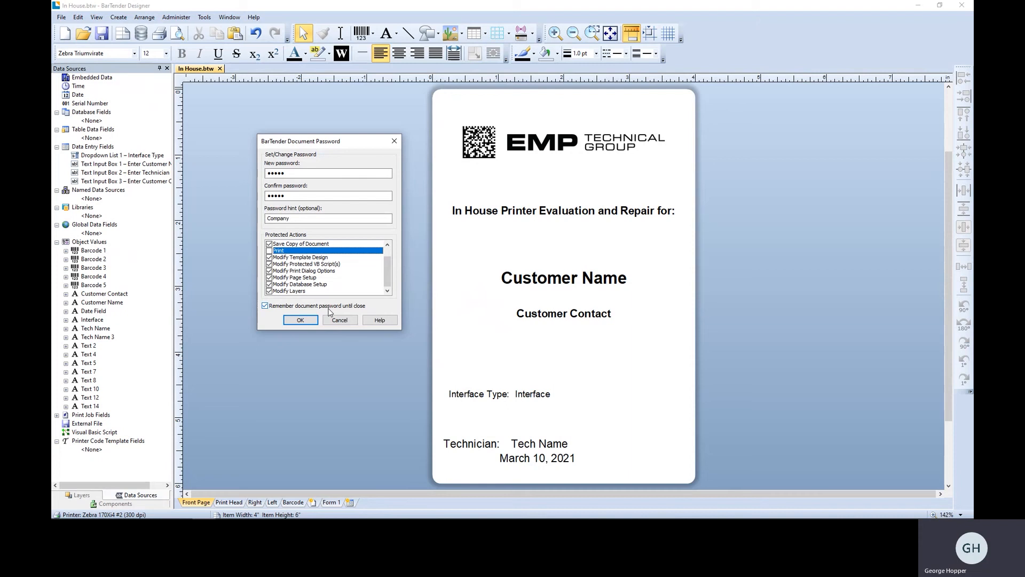
pyautogui.click(300, 320)
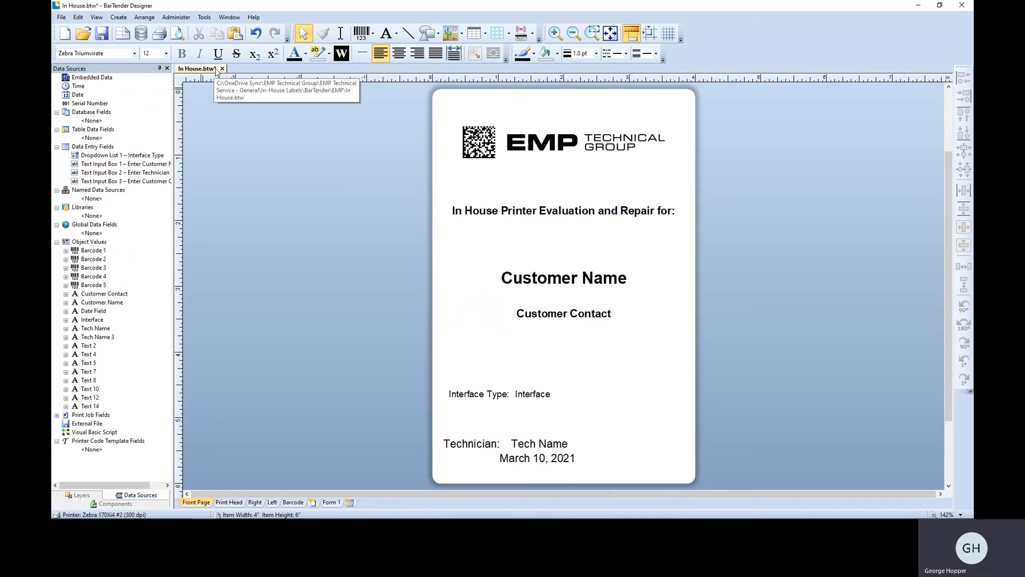
pyautogui.click(102, 36)
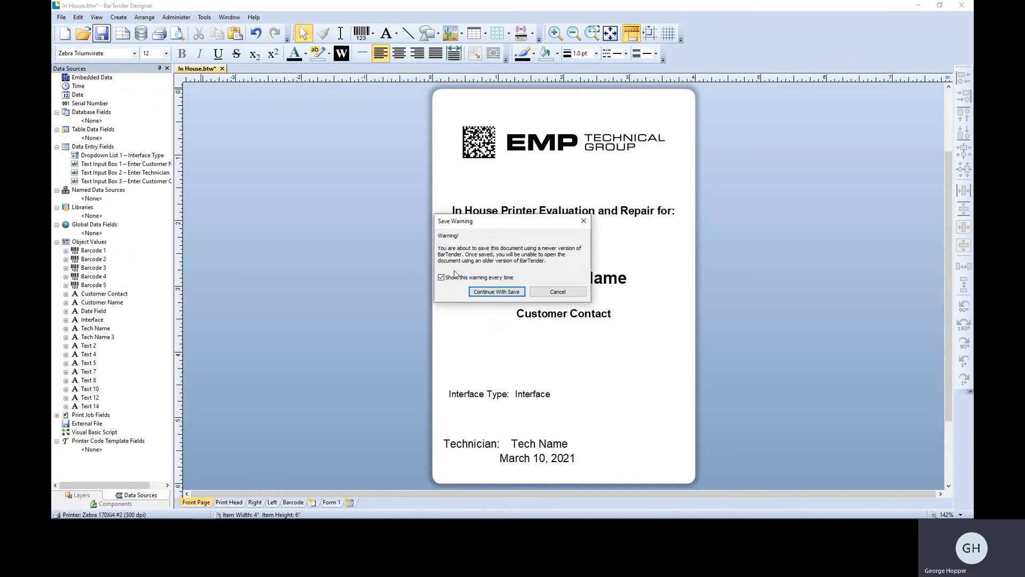
pyautogui.click(488, 293)
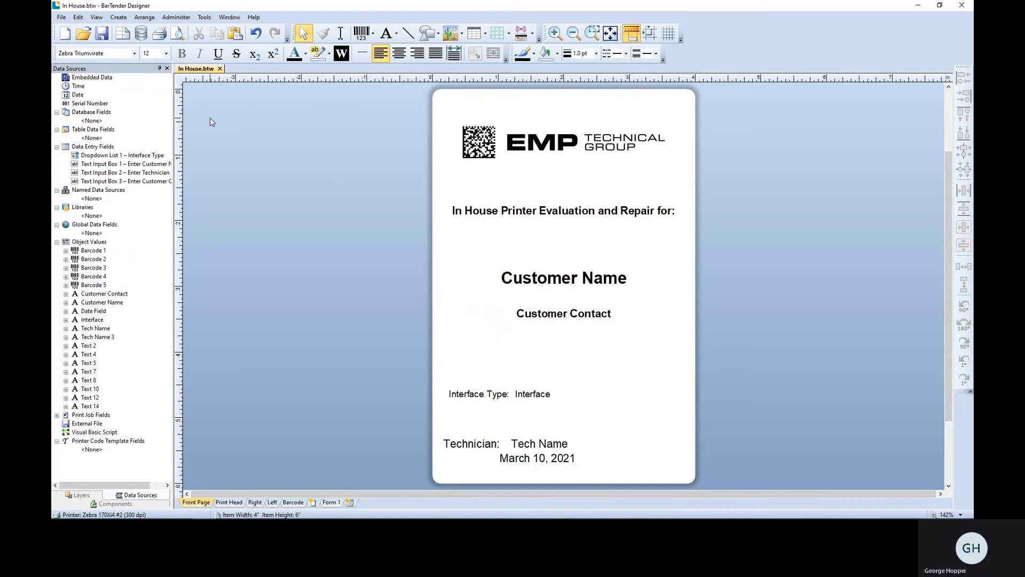
# View the EMP logo's picture properties, and close and reopen In House.btw.
pyautogui.doubleClick(521, 126)
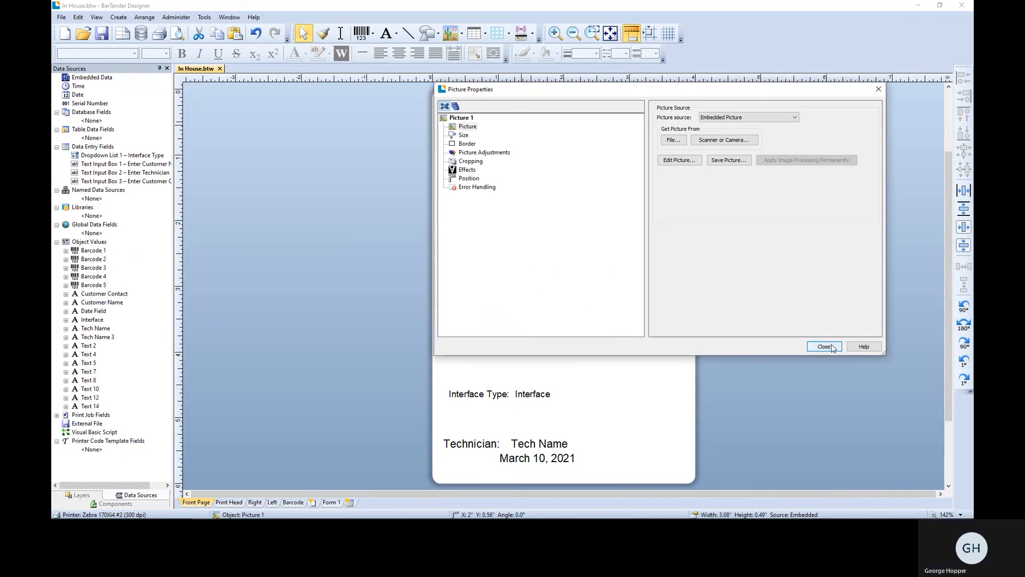
pyautogui.click(824, 347)
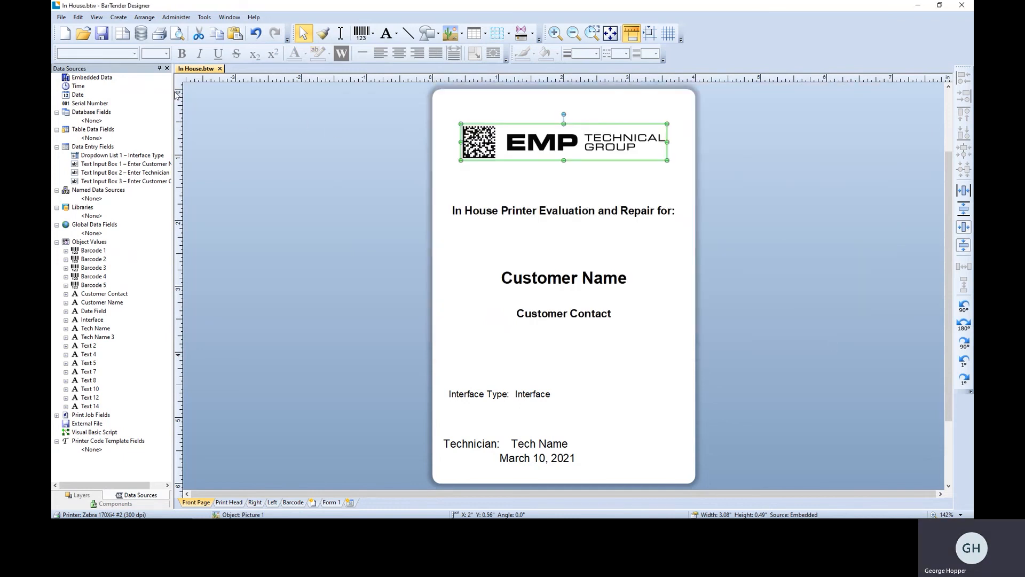
pyautogui.click(220, 68)
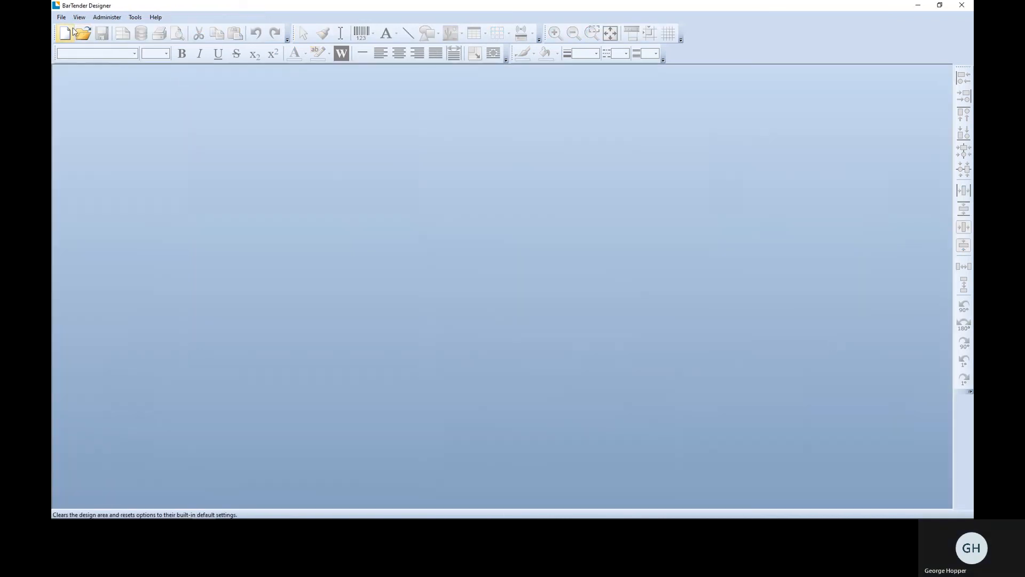
pyautogui.click(83, 33)
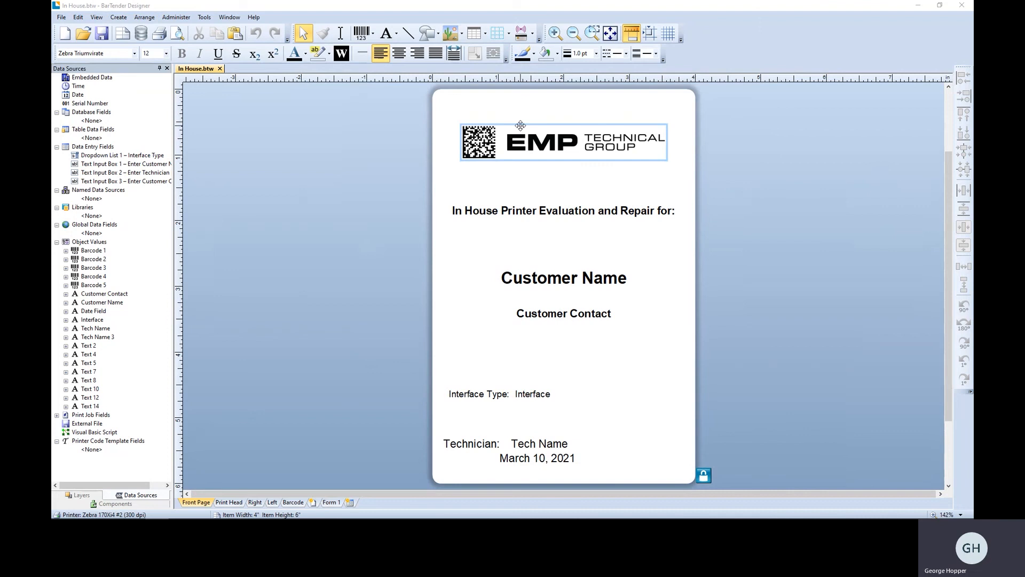
# Unlock template editing by entering the document password, and view the EMP logo's picture properties.
pyautogui.click(520, 126)
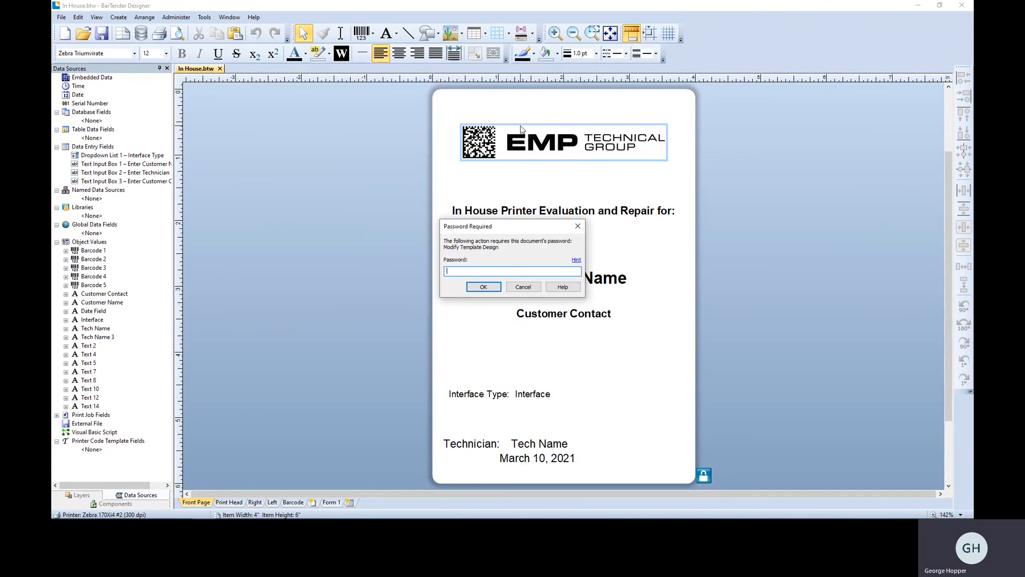
pyautogui.write('••••')
pyautogui.press('Return')
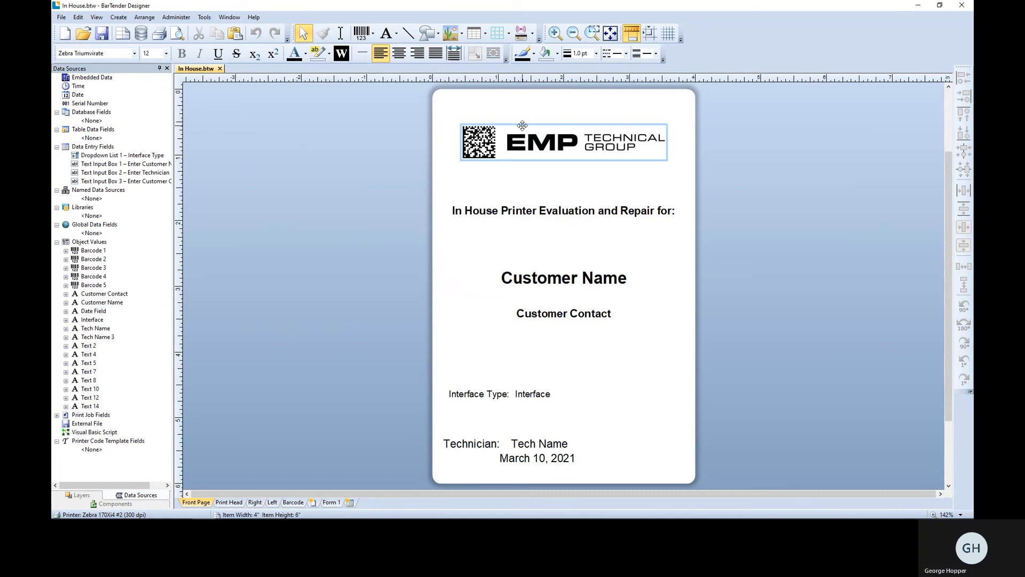
pyautogui.doubleClick(522, 129)
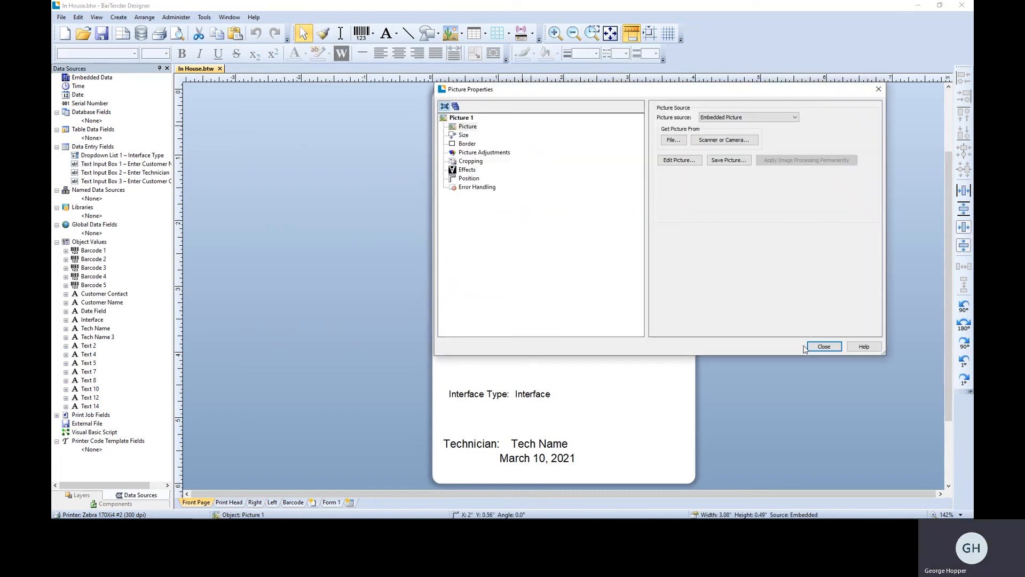
pyautogui.click(823, 346)
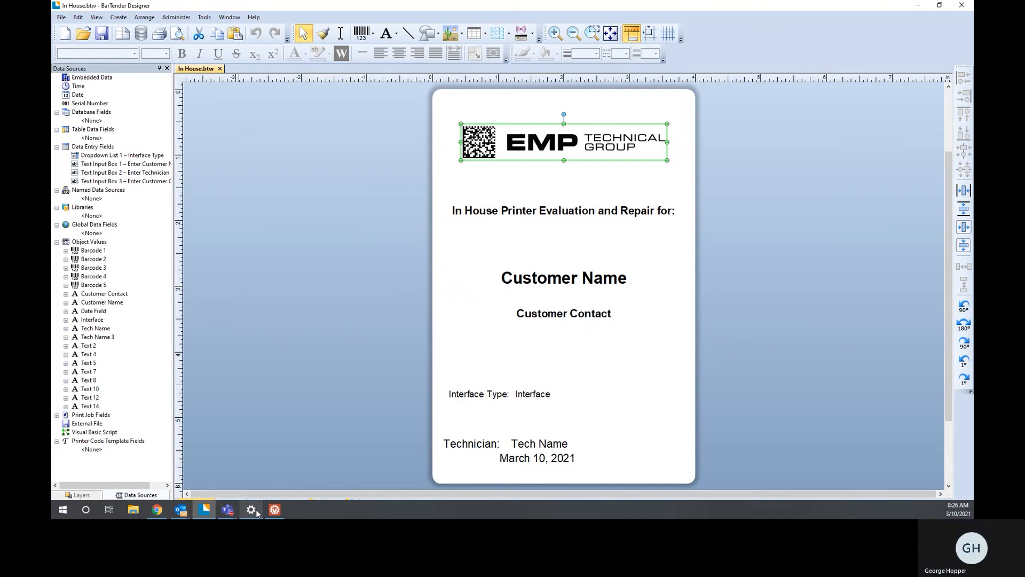
# Switch to the BarTender Administration Console and enable security for this computer.
pyautogui.click(275, 510)
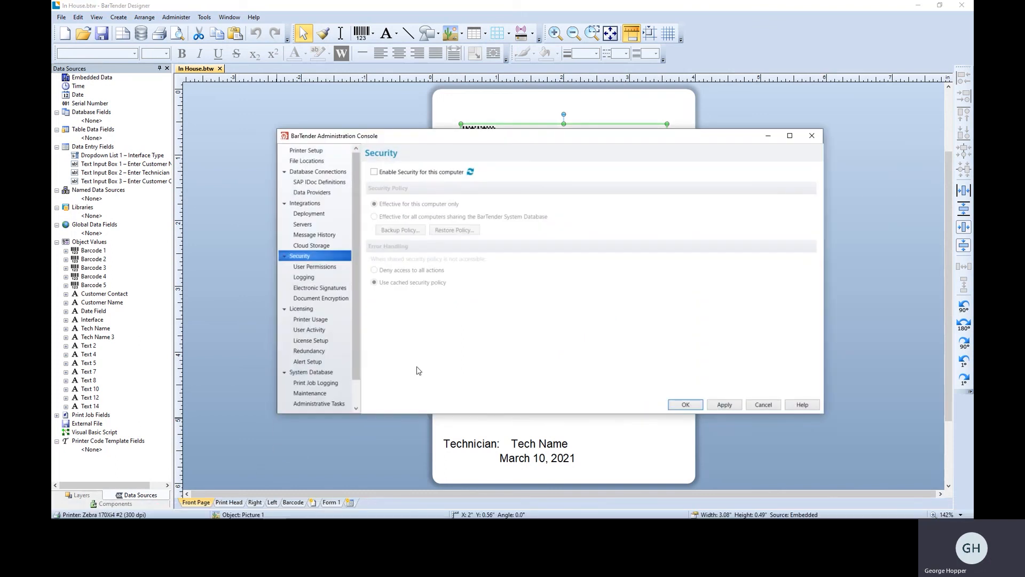
pyautogui.click(313, 266)
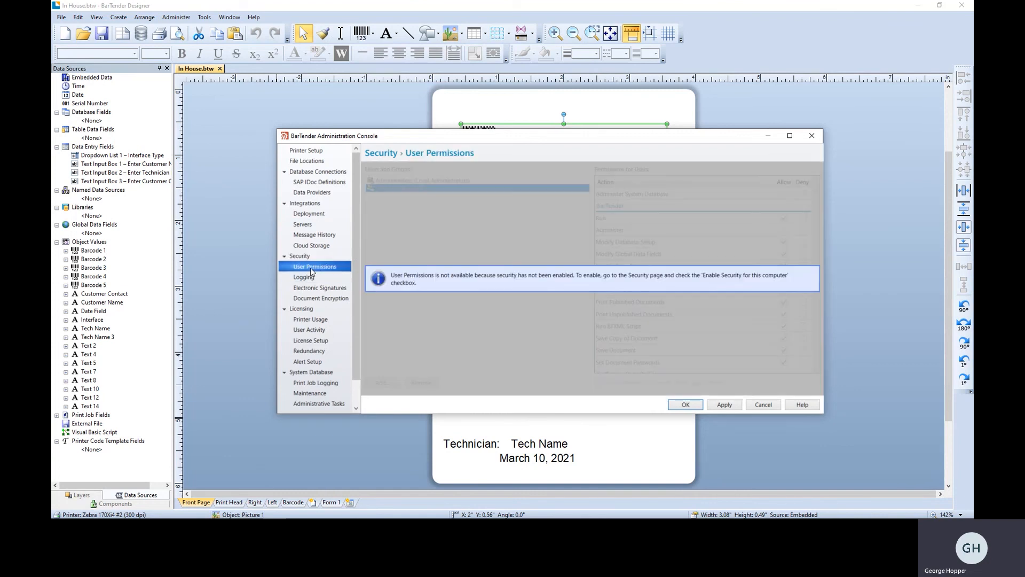
pyautogui.click(280, 256)
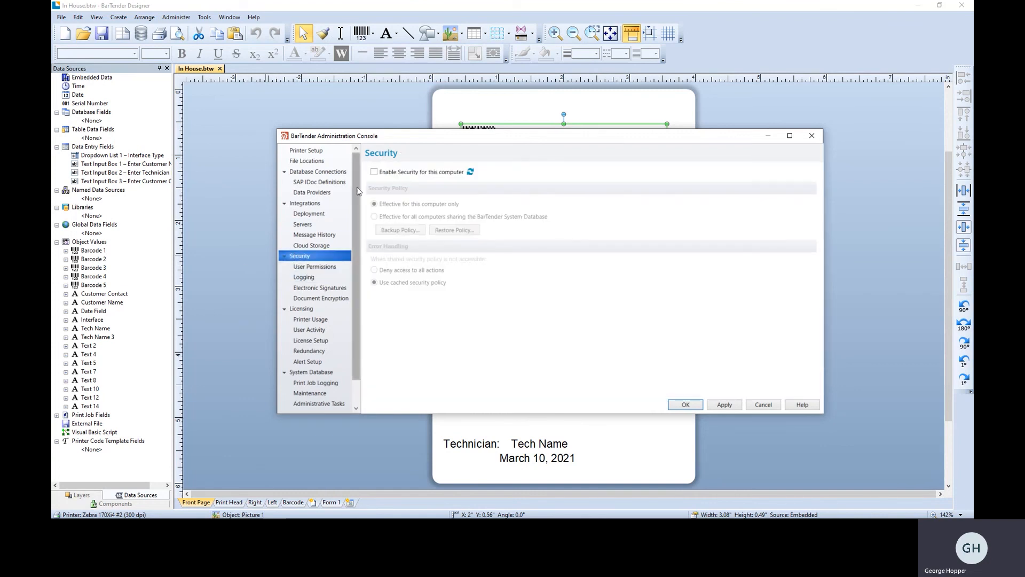
pyautogui.click(374, 172)
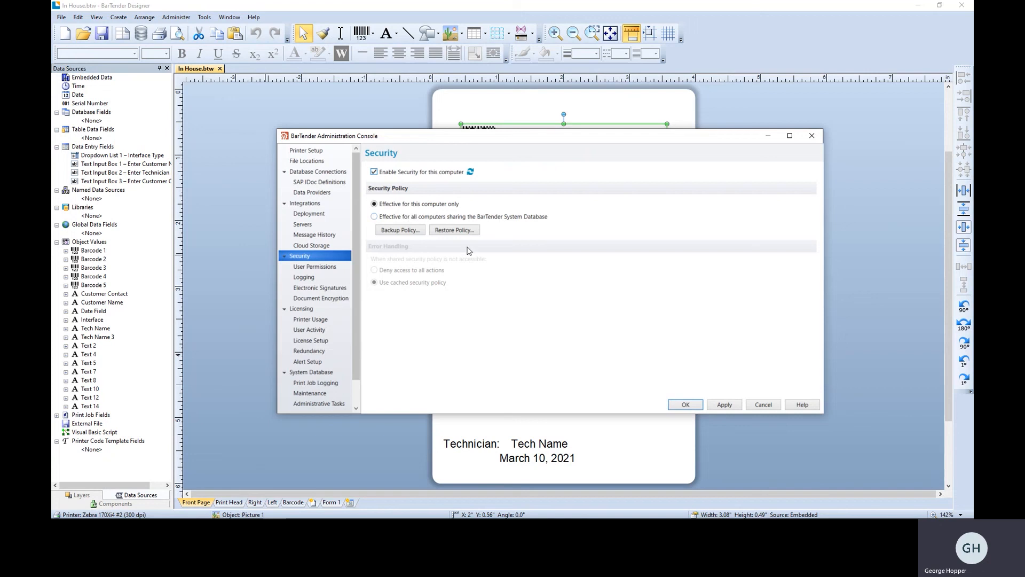
# Deny the local Users group the BarTender permissions Administer, Modify Database Setup, Modify Global Data Fields, Modify Page Setup and Modify Templates.
pyautogui.click(320, 267)
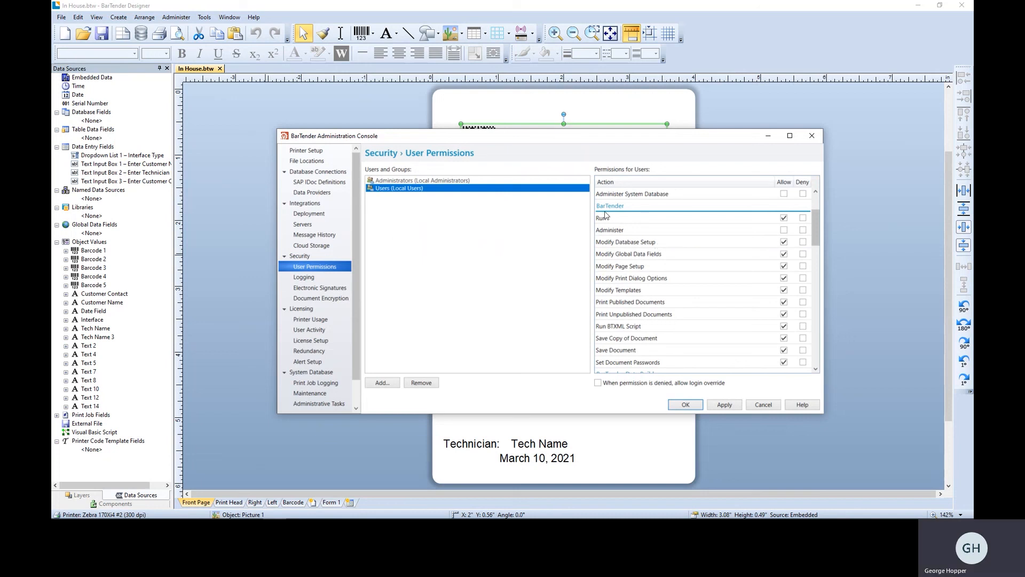
pyautogui.scroll(2, 662, 244)
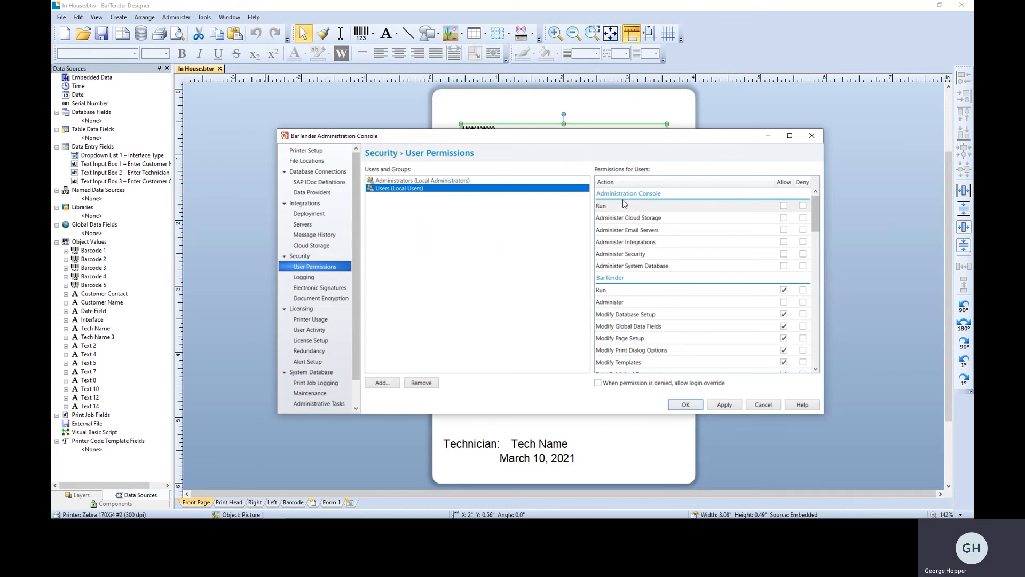
pyautogui.scroll(-2, 630, 264)
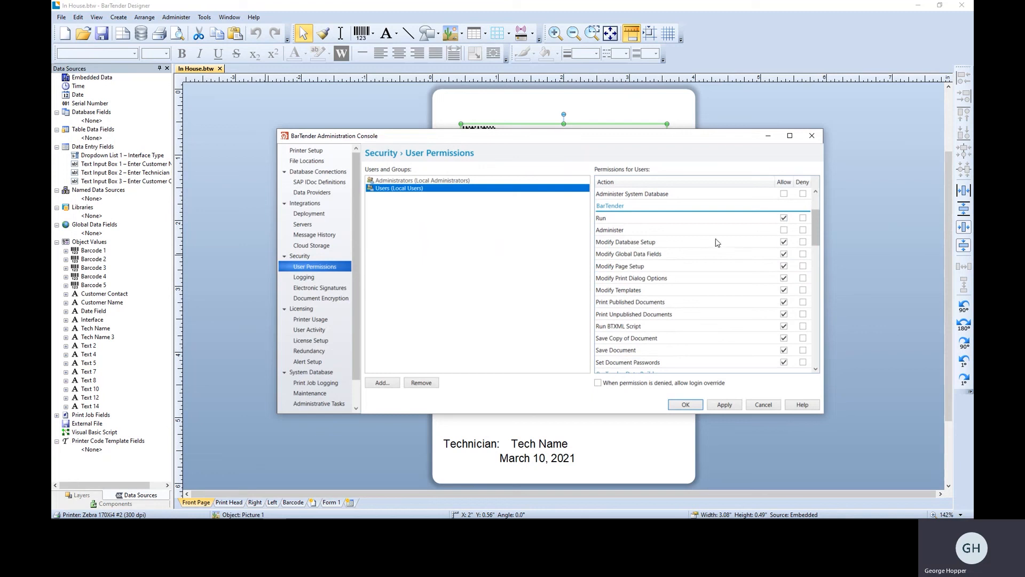
pyautogui.click(804, 231)
pyautogui.click(804, 243)
pyautogui.click(804, 255)
pyautogui.click(804, 266)
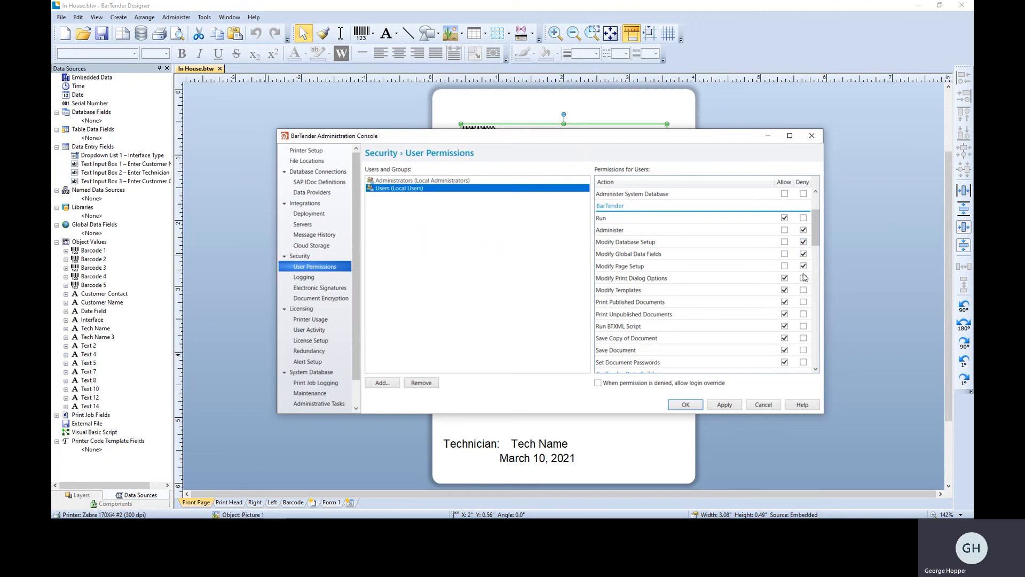
pyautogui.click(804, 289)
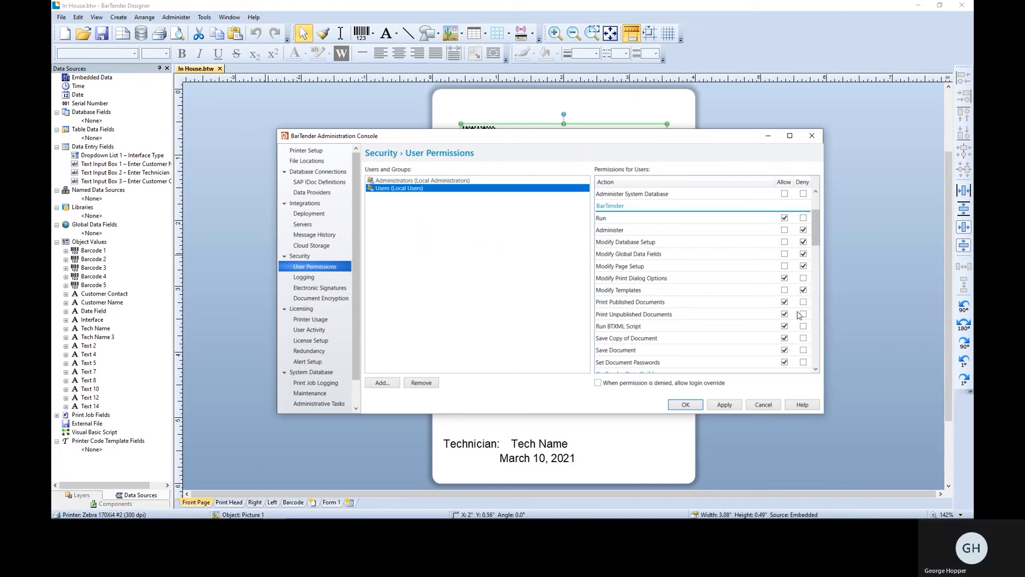
# Deny the local Users group the Run BTXML Script, Save Copy of Document and Set Document Passwords permissions.
pyautogui.click(803, 325)
pyautogui.click(803, 338)
pyautogui.click(803, 362)
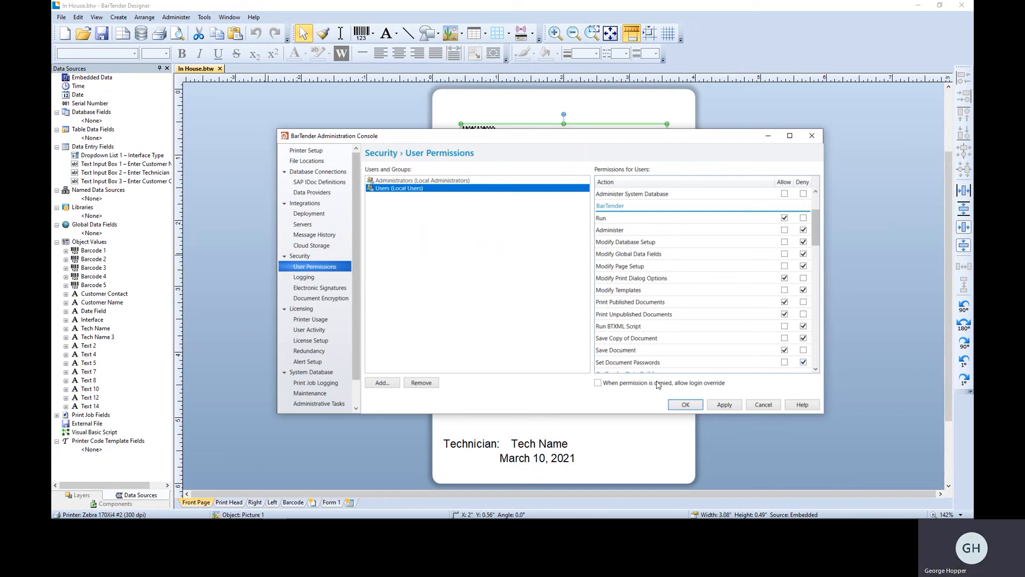
# Allow login override when permission is denied for the local Users group, apply the changes and review the permissions list.
pyautogui.click(598, 384)
pyautogui.click(719, 403)
pyautogui.scroll(-10, 715, 315)
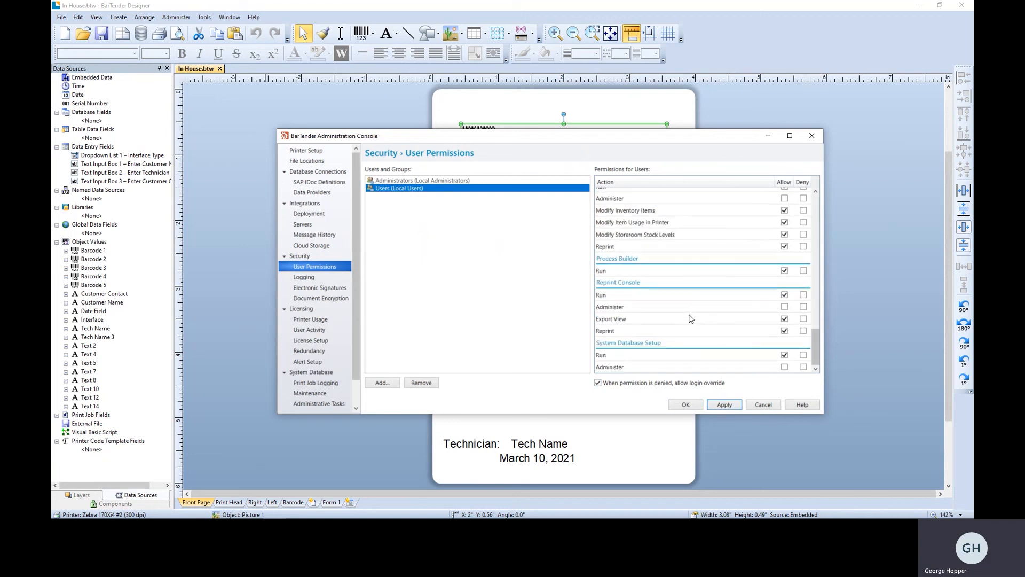
pyautogui.scroll(10, 644, 315)
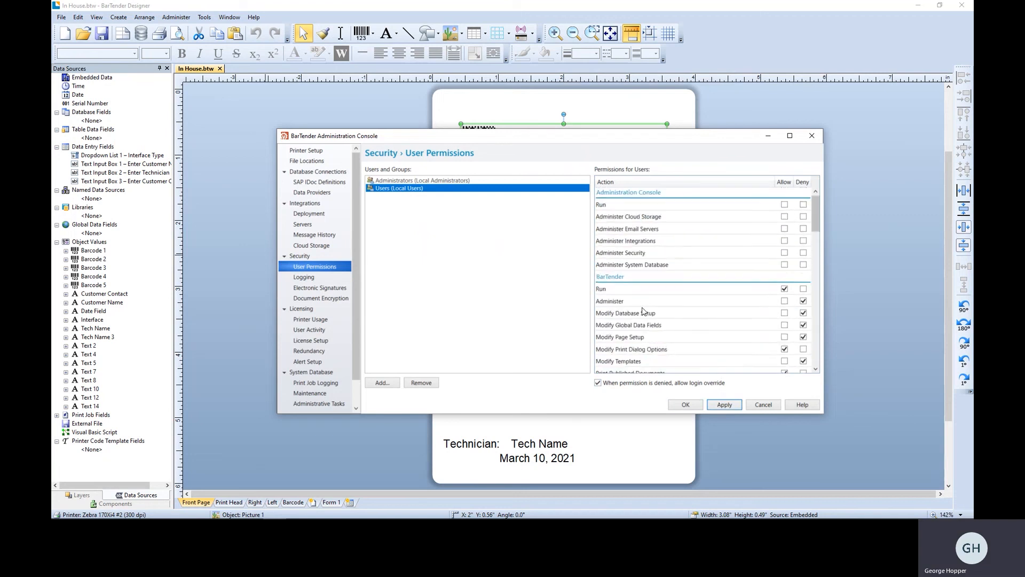
pyautogui.scroll(-3, 644, 311)
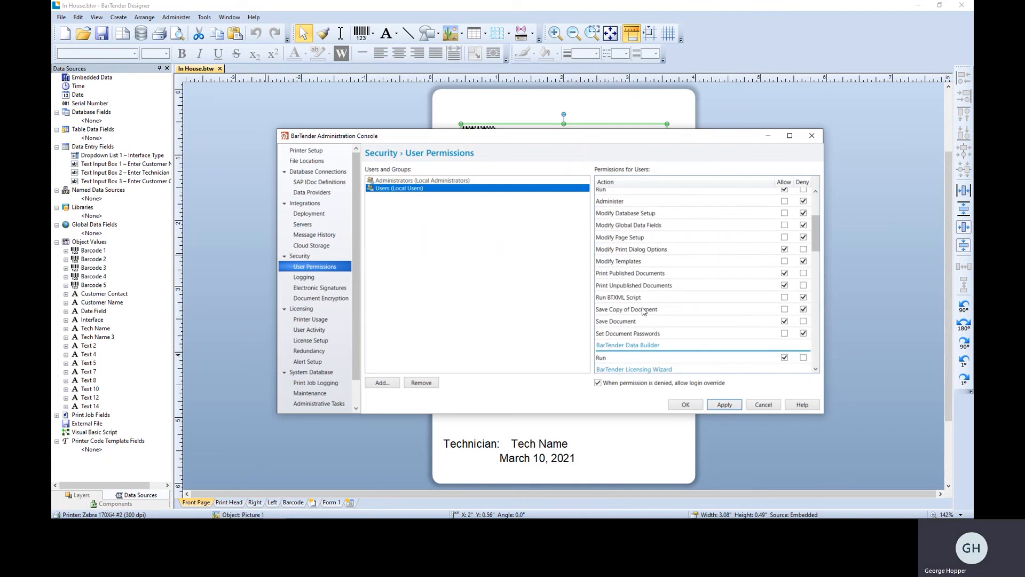